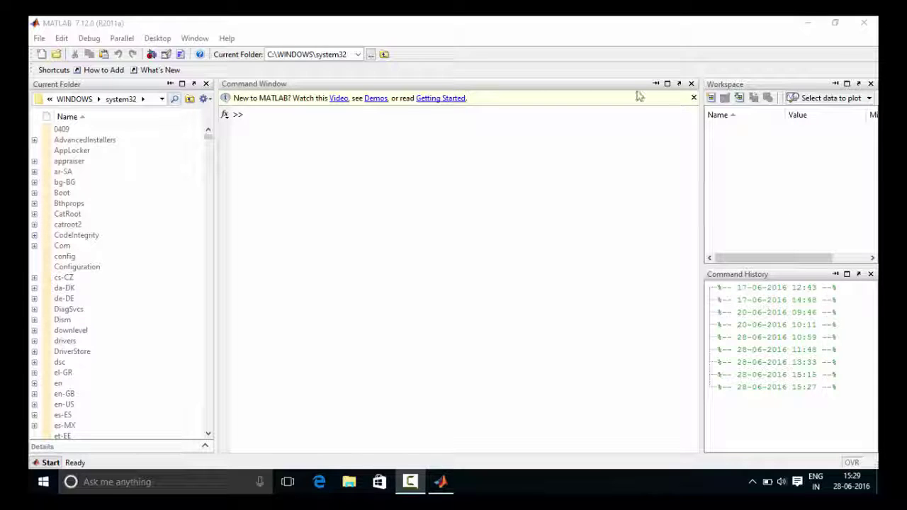
# - Create a new blank script in the MATLAB editor for the transfer-function code
pyautogui.click(39, 39)
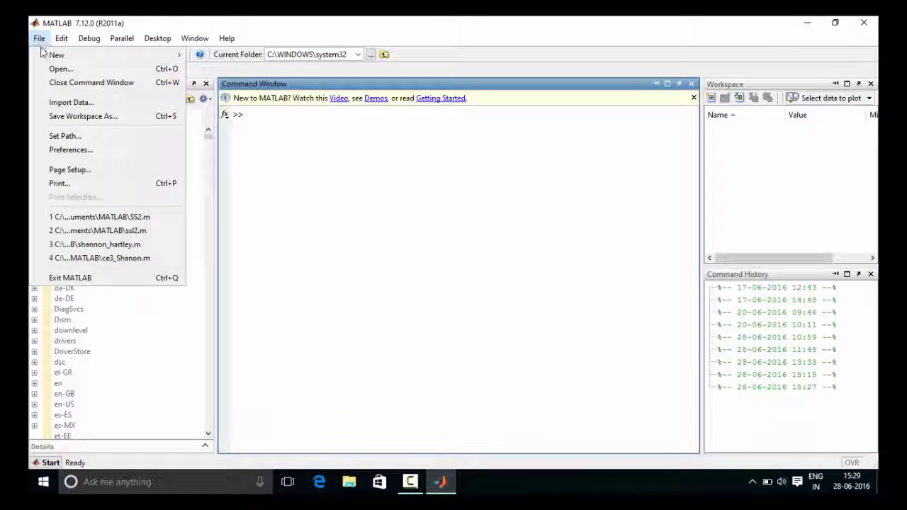
pyautogui.moveTo(57, 55)
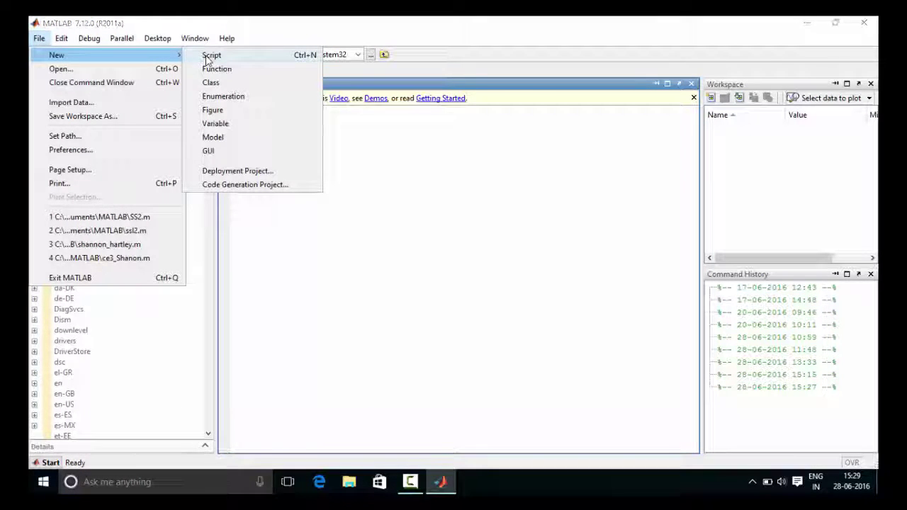
pyautogui.click(207, 58)
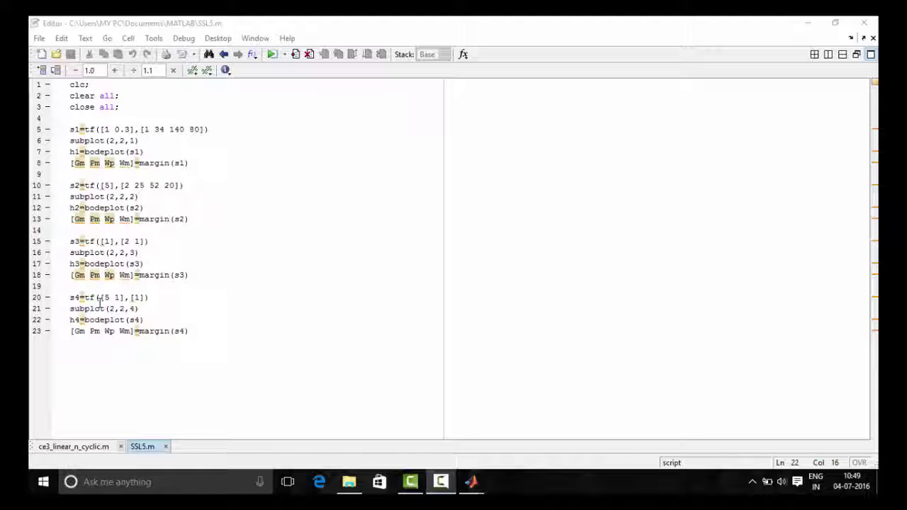
# - Run SSL5.m to plot Bode diagrams of the four transfer functions in a 2x2 figure
pyautogui.click(273, 55)
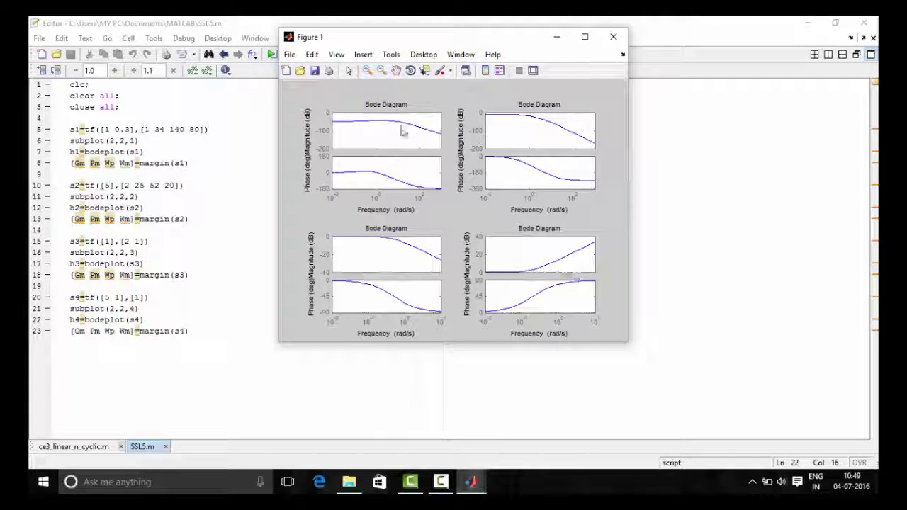